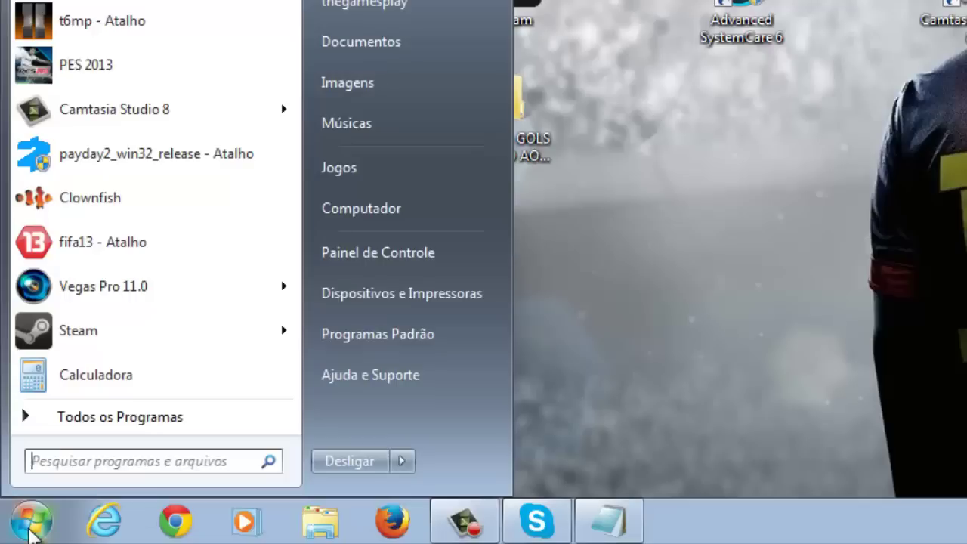
- Search Windows for "games", open the USB game controller settings and select the second listed controller
left_click(32, 529)
type("games")
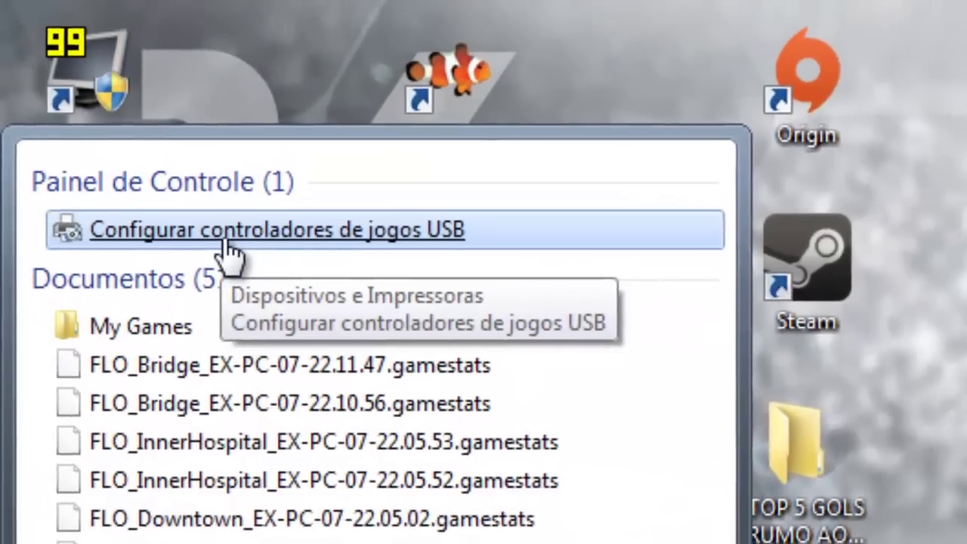
left_click(237, 228)
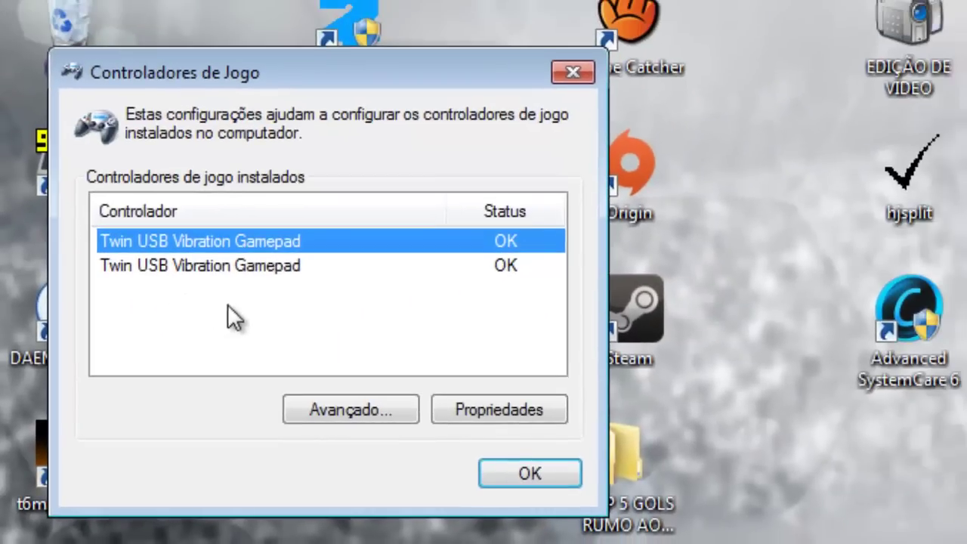
left_click(263, 265)
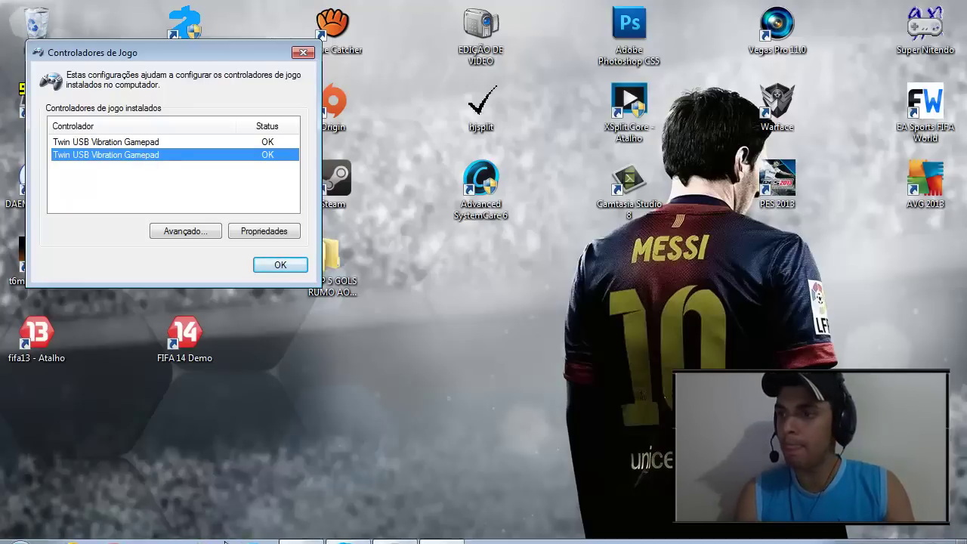
- Switch to the Notepad note, enlarge its window and add the line "Twin USB Vibration Gamepad" below "Logitech Dual Action"
left_click(394, 529)
left_click_drag(765, 33, 741, 34)
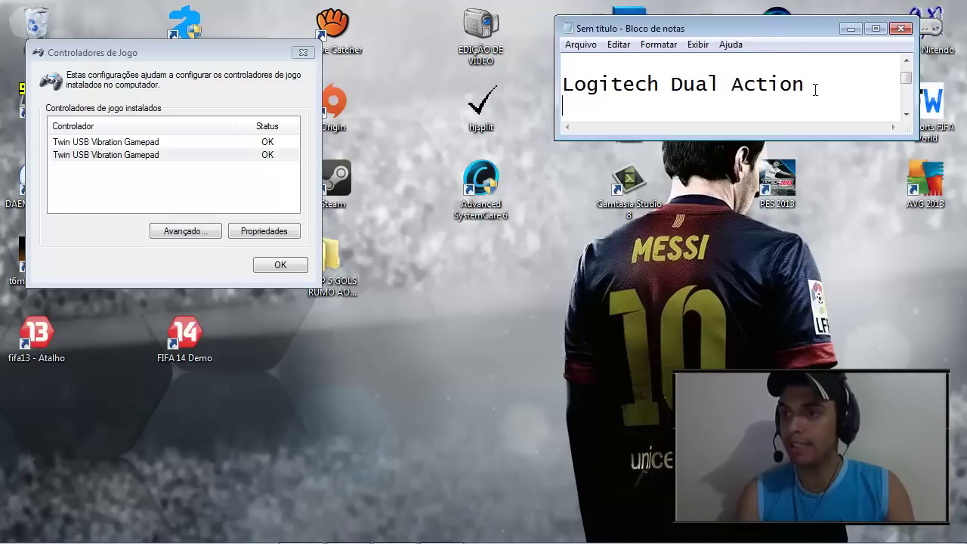
key("Return")
key("Return")
left_click_drag(777, 140, 777, 198)
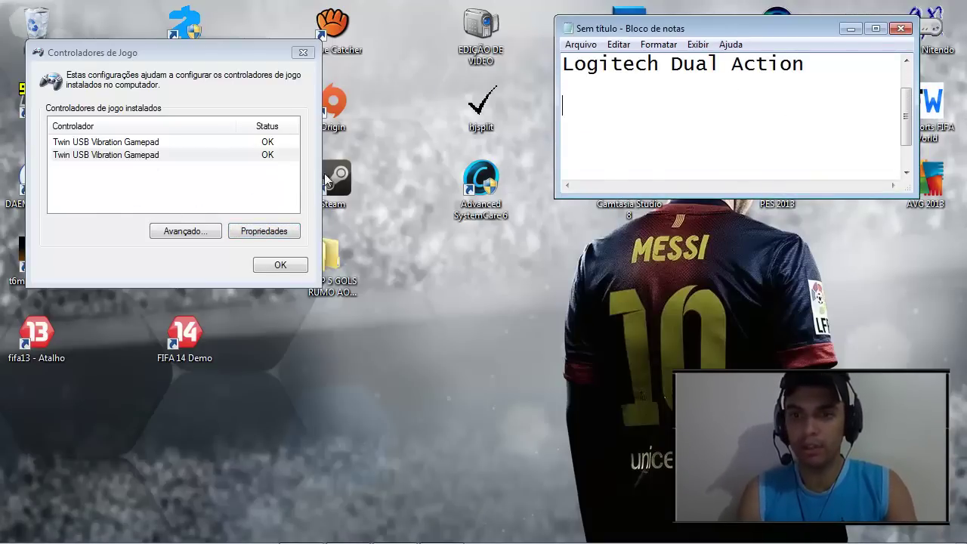
left_click(206, 155)
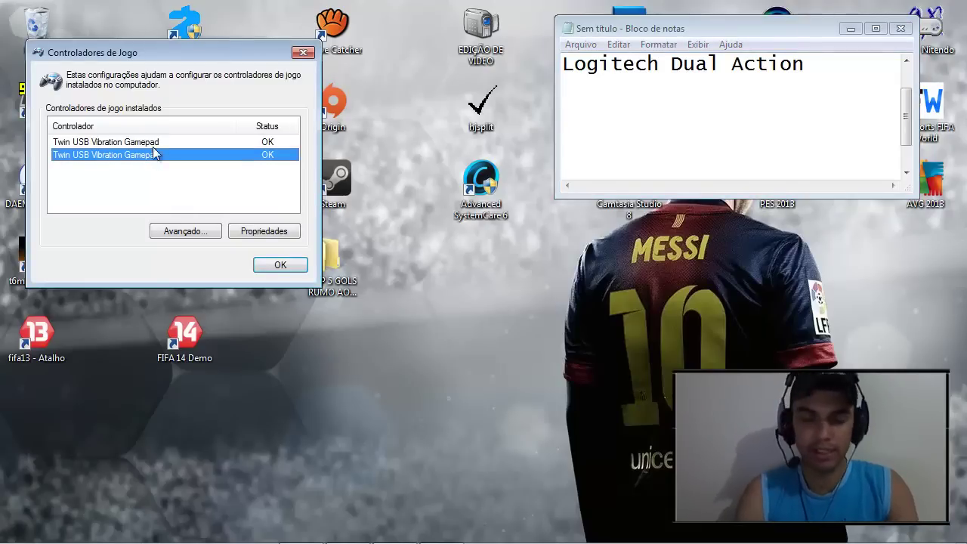
left_click(588, 109)
type("Twin")
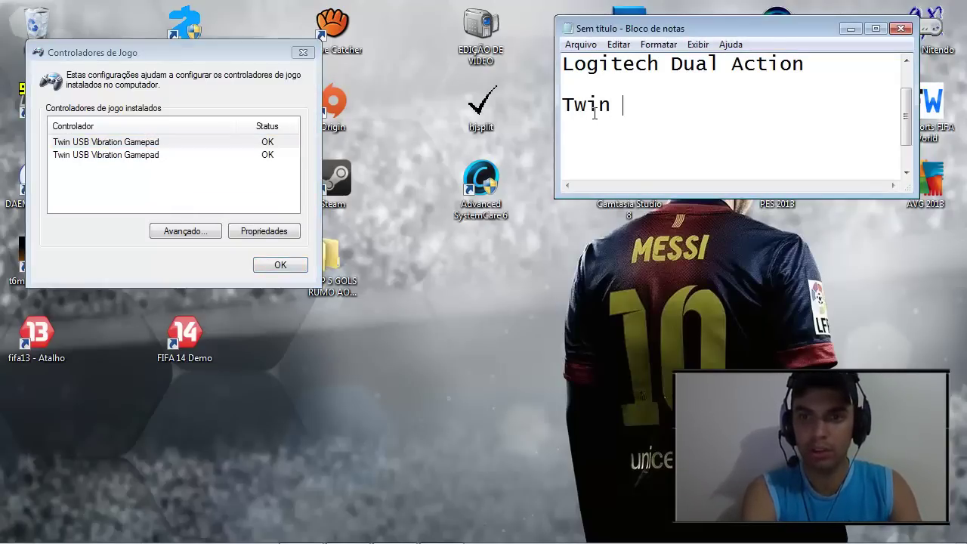
type(" USB Vibration Game")
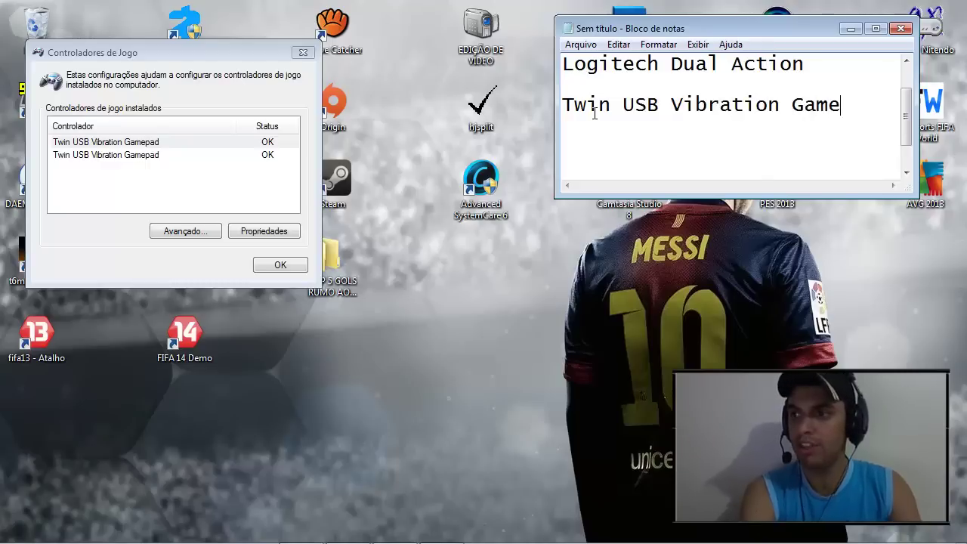
type("pad")
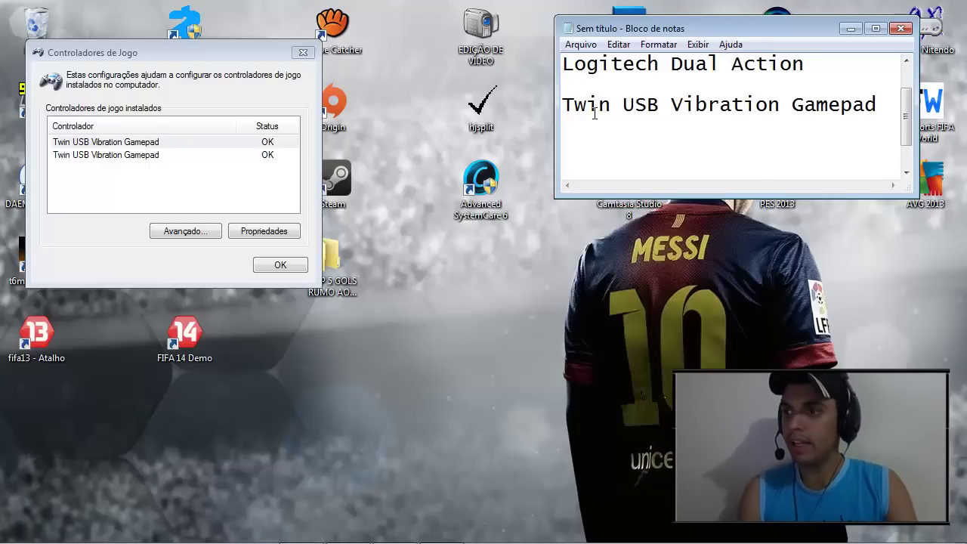
left_click_drag(884, 105, 516, 105)
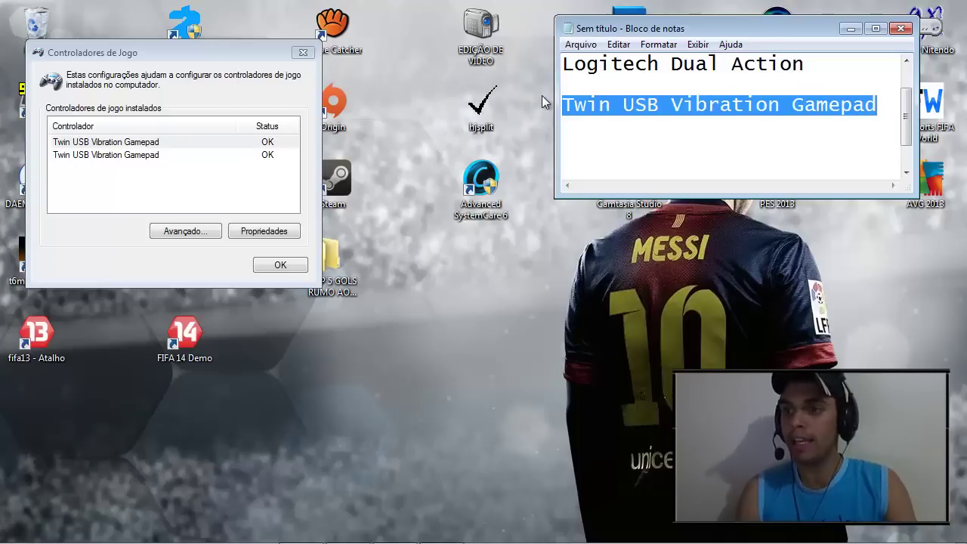
left_click(621, 97)
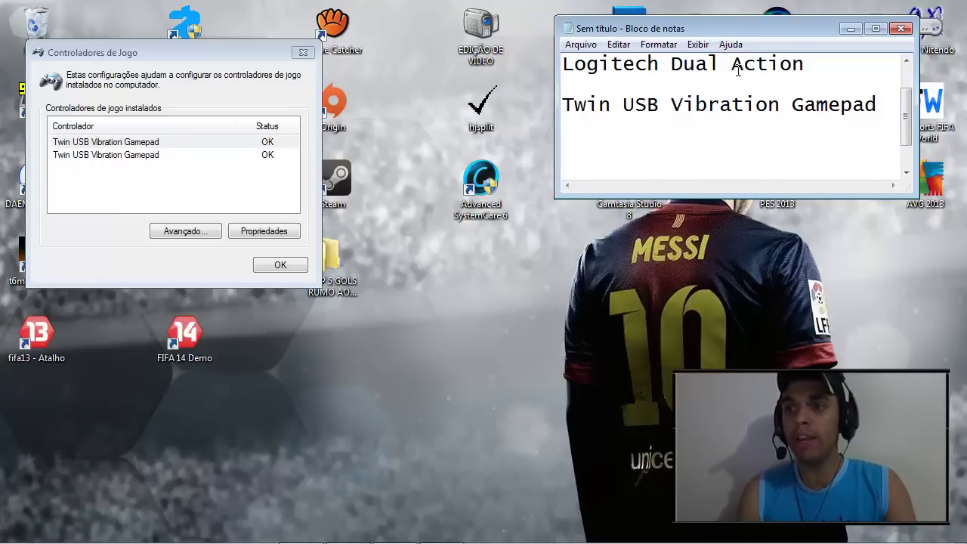
left_click(662, 65)
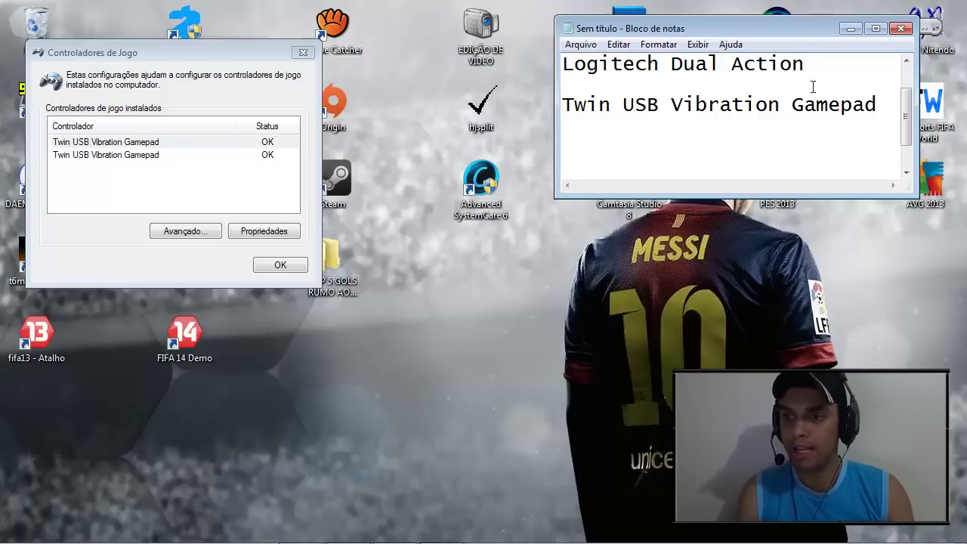
left_click_drag(878, 104, 562, 105)
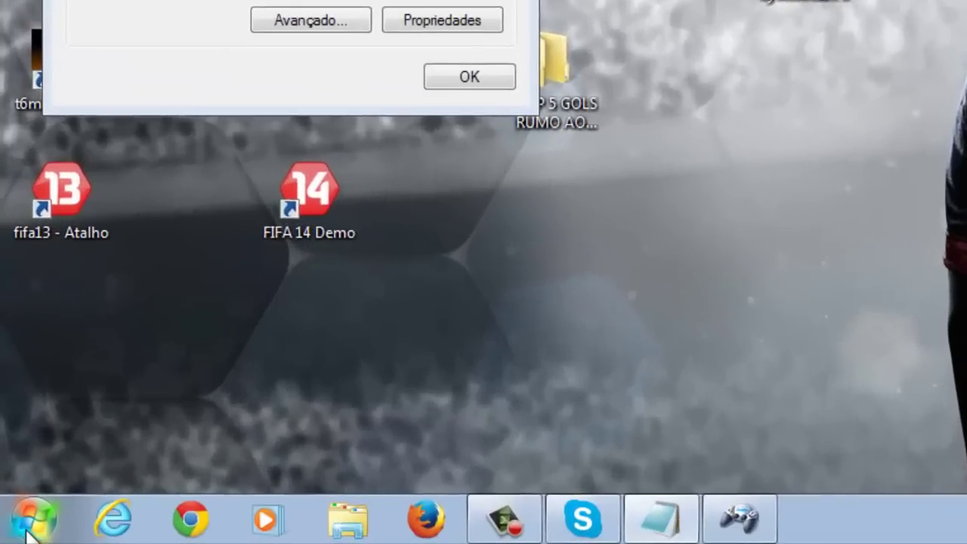
- Add the line "REGEDIT" below the gamepad name in the Notepad note
left_click(33, 518)
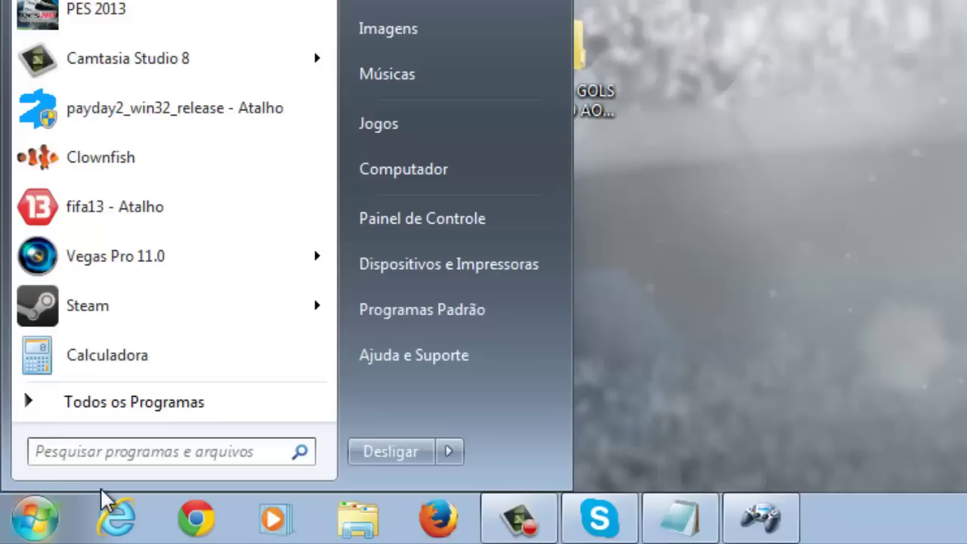
type("regedit")
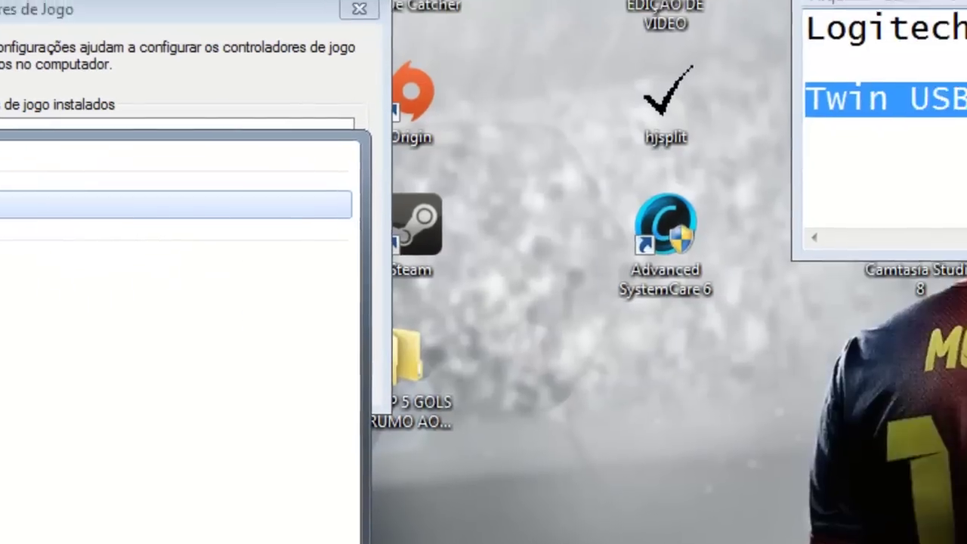
left_click(966, 139)
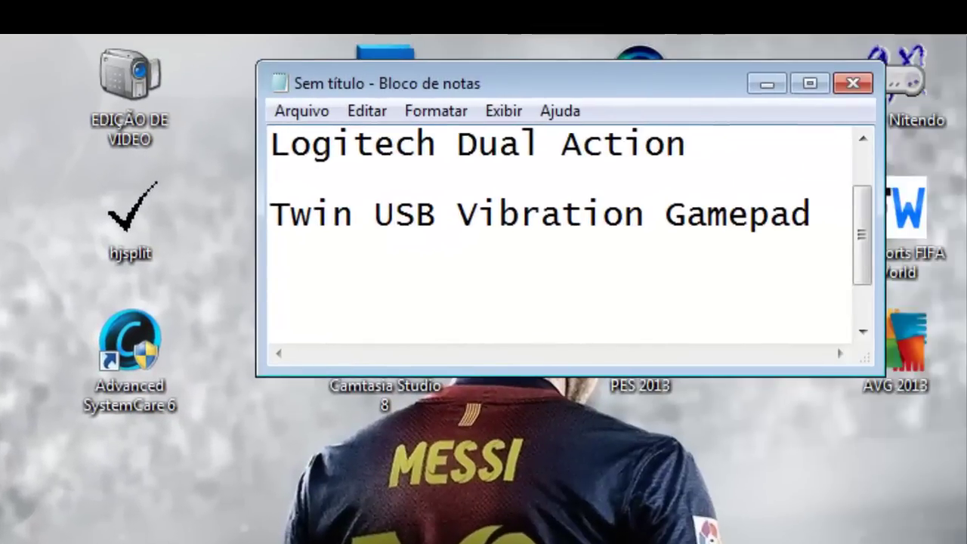
type("REGEDIT")
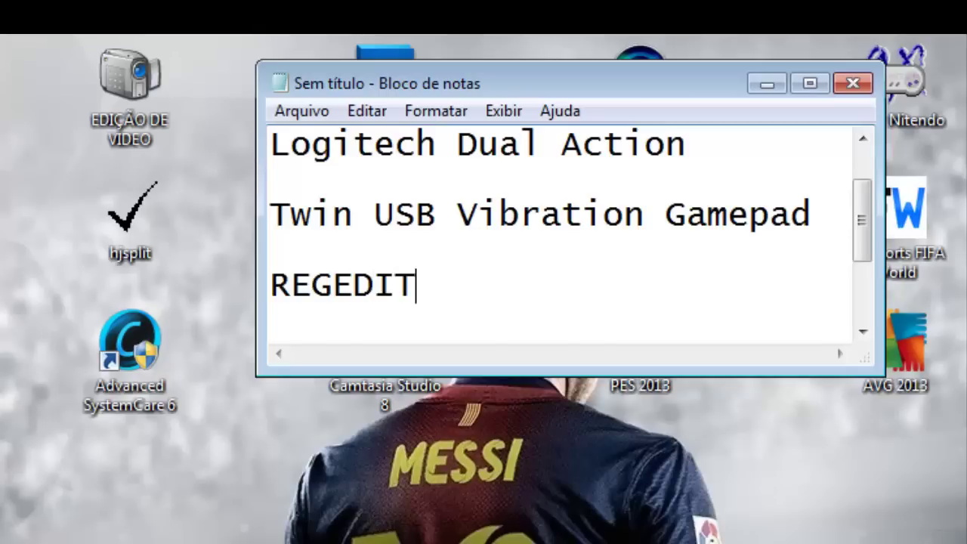
- Search Windows for "regedit", launch the Registry Editor in a smaller, repositioned window and minimize the Notepad note
key("super")
type("regedit")
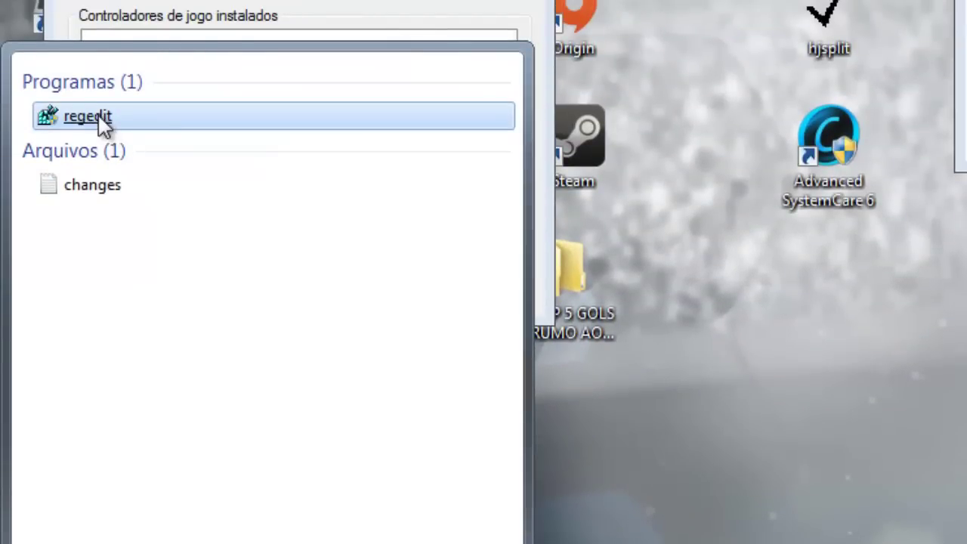
left_click(99, 121)
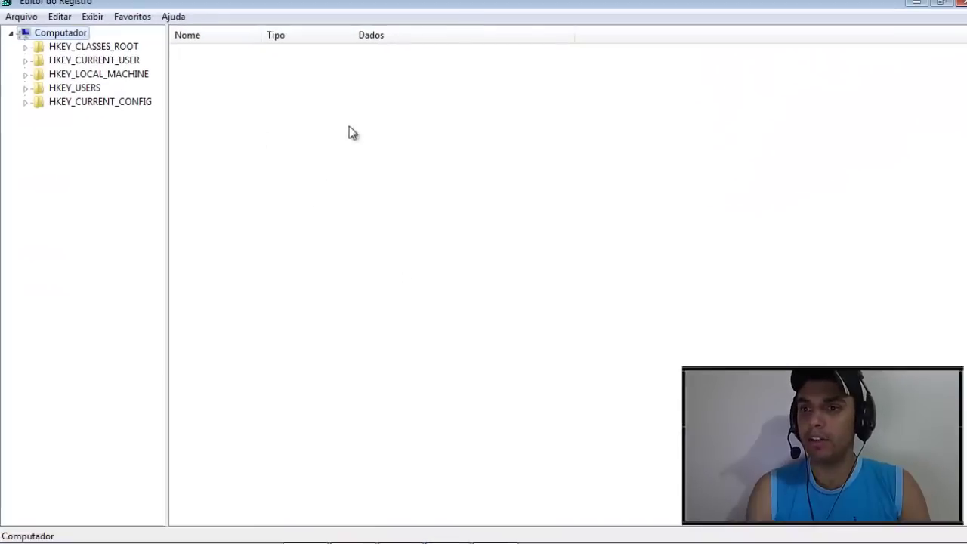
left_click(941, 2)
left_click_drag(600, 102, 440, 43)
left_click(863, 22)
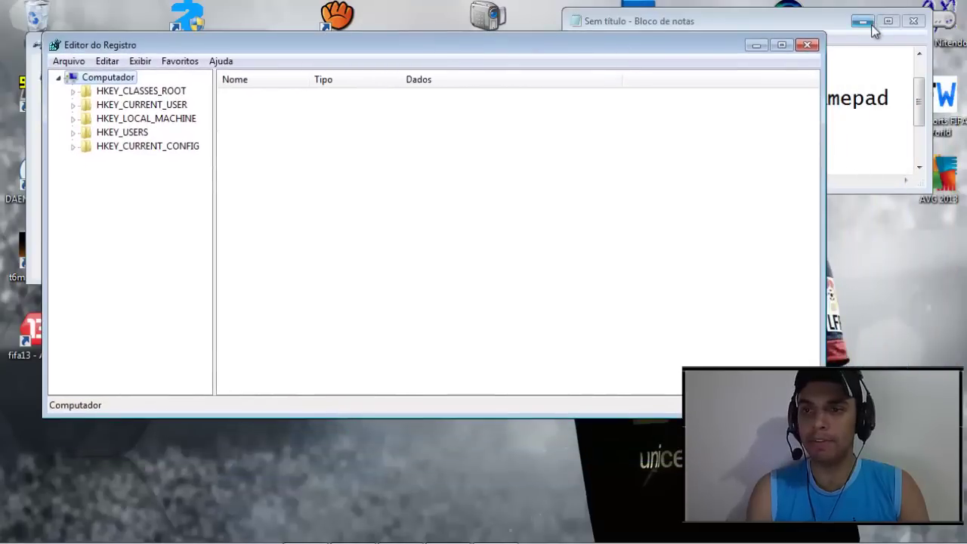
mouse_move(574, 50)
left_mouse_down()
mouse_move(588, 38)
mouse_move(579, 47)
left_mouse_up()
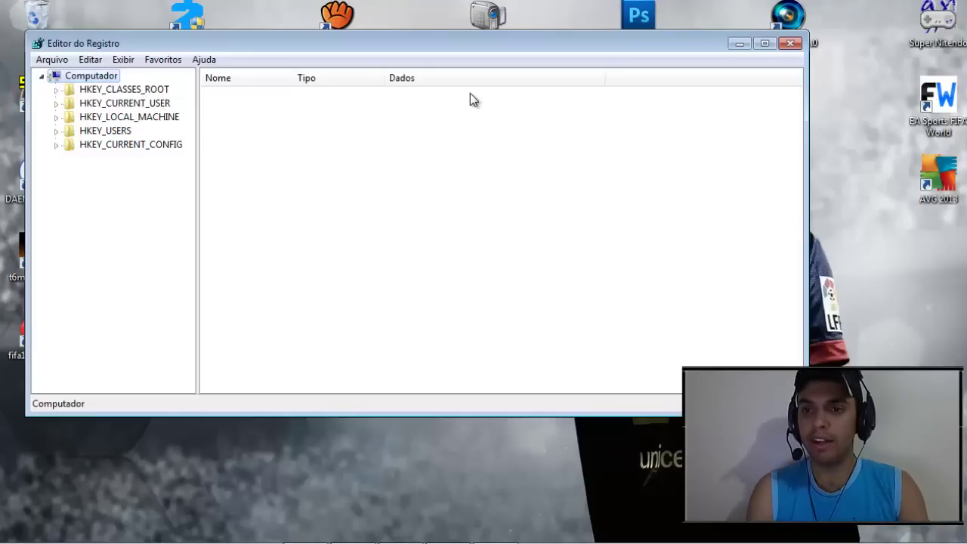
- Search the registry for "Twin USB Vibration Gamepad", copying the name from the Notepad note
key("ctrl+f")
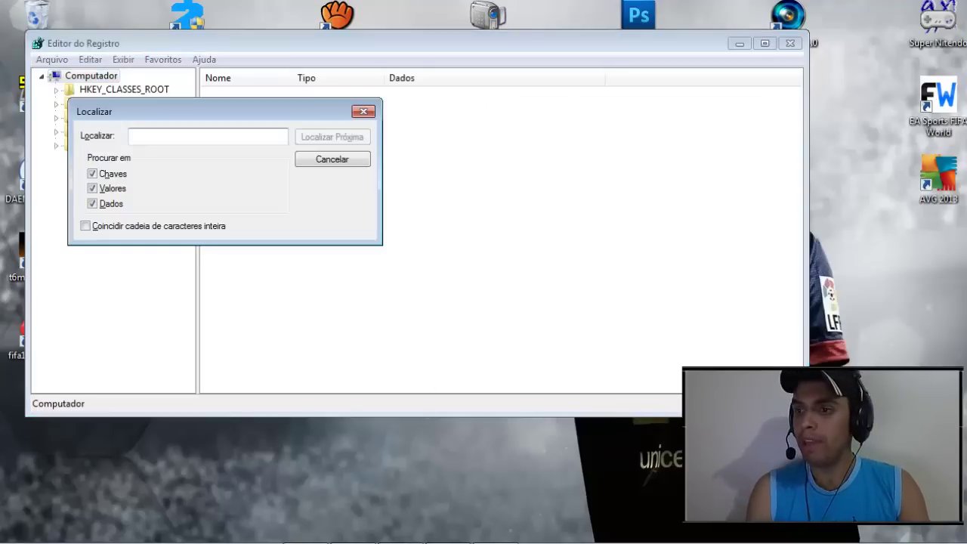
left_click(401, 533)
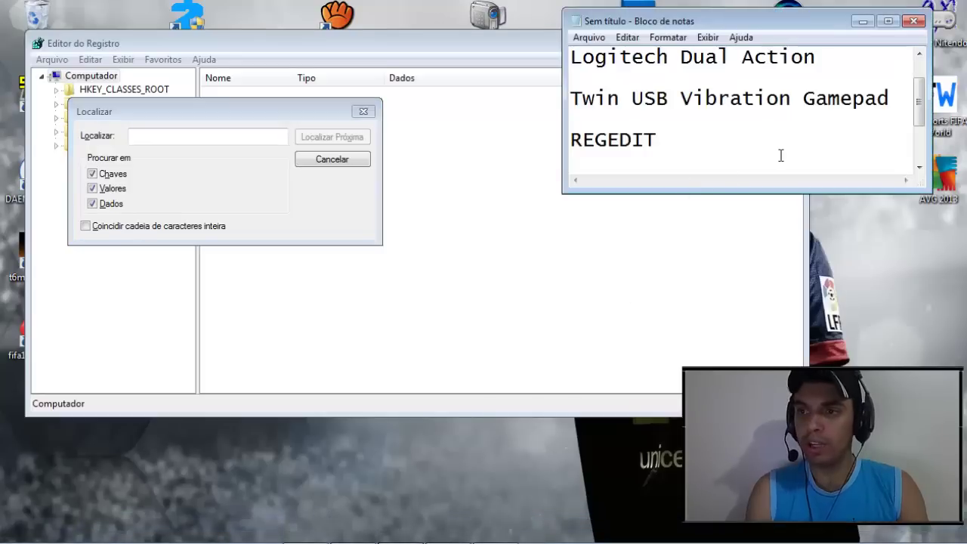
left_click_drag(892, 98, 582, 103)
key("ctrl+c")
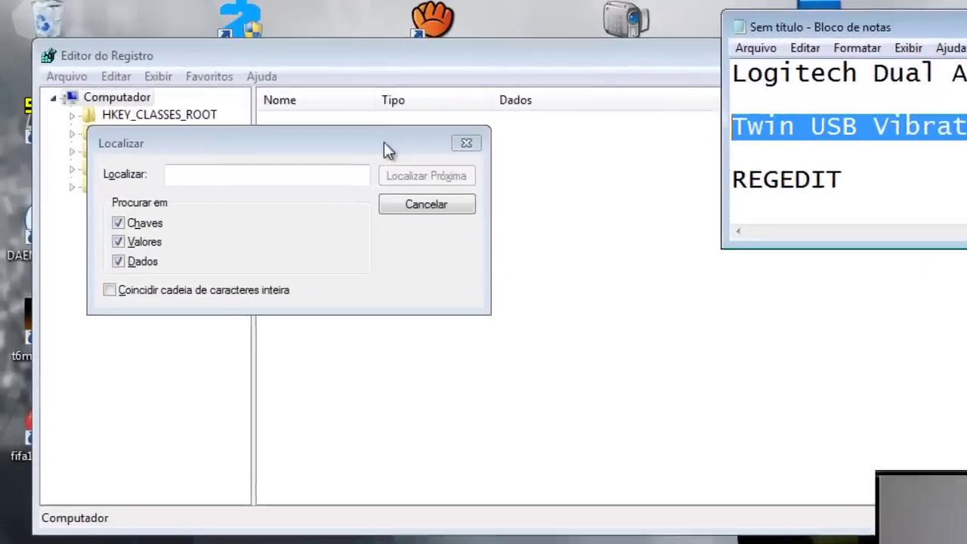
left_click(301, 112)
key("ctrl+v")
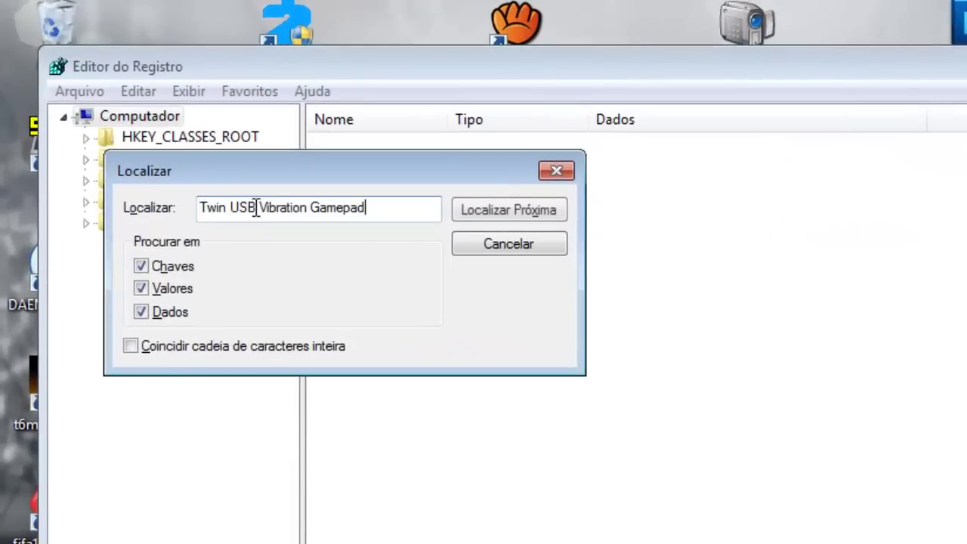
left_click(505, 211)
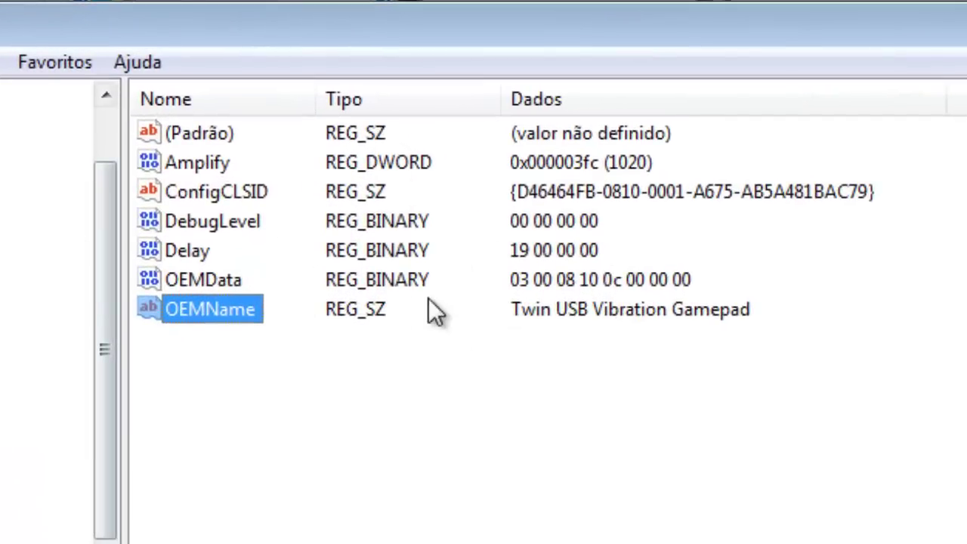
- Set the OEMName value's data to "Logitech Dual Action", copying the text from the Notepad note
left_click(546, 307)
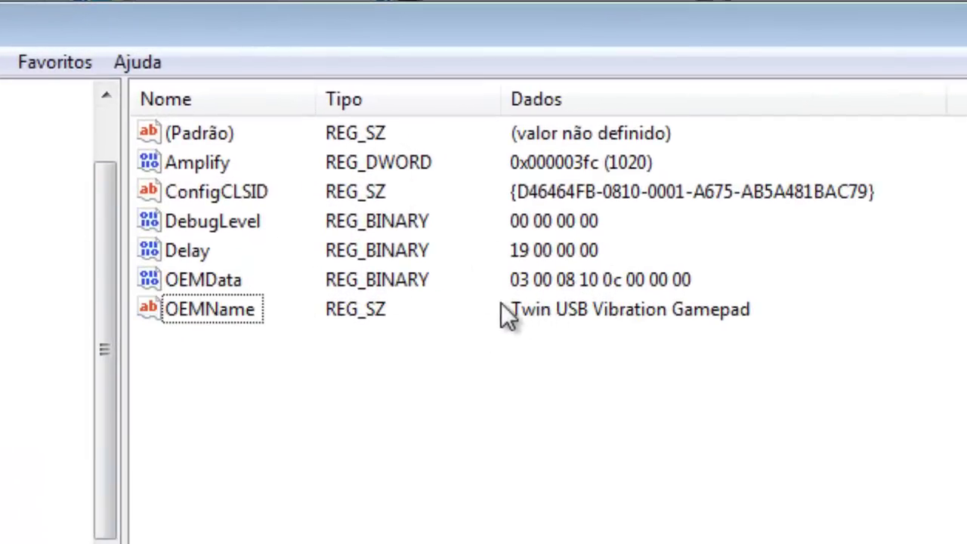
double_click(213, 316)
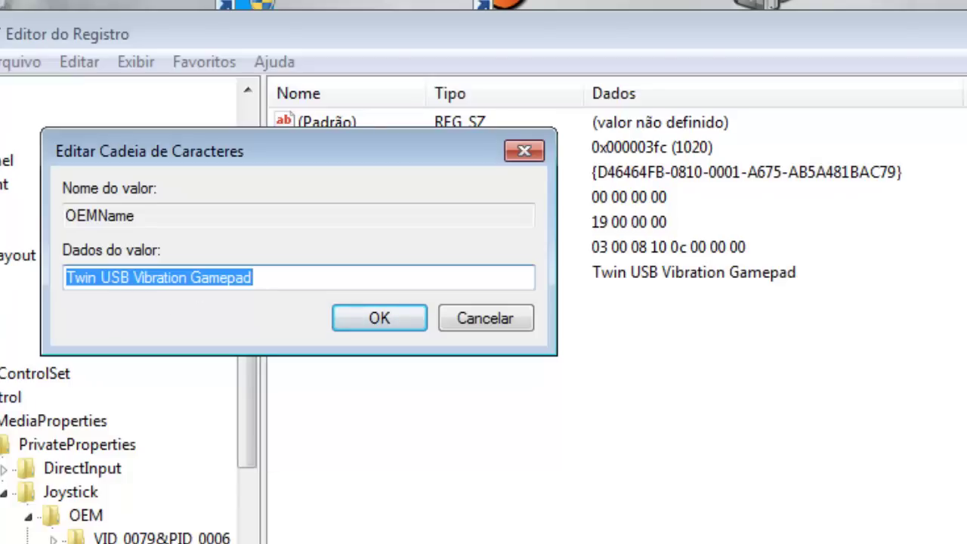
key("alt+Tab")
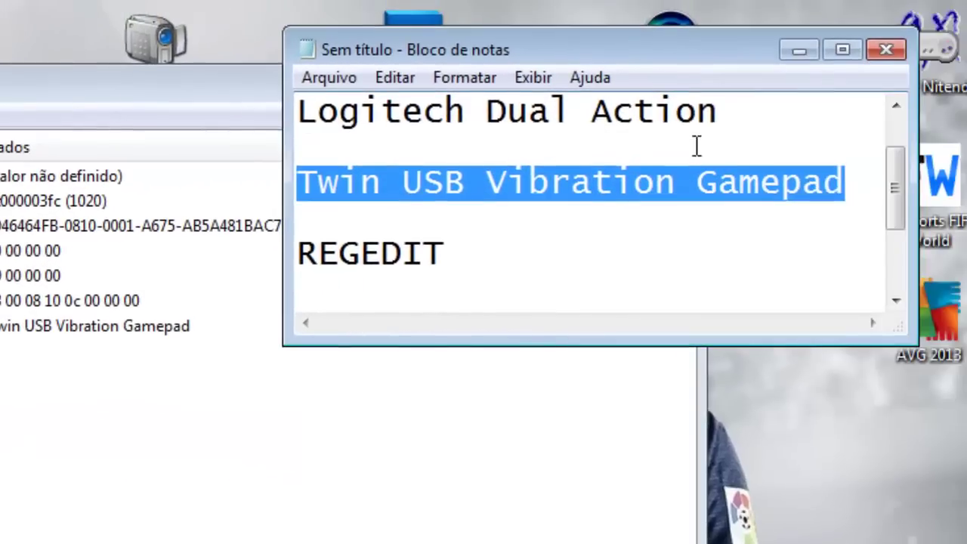
left_click(738, 108)
left_click_drag(739, 108, 244, 101)
key("ctrl+c")
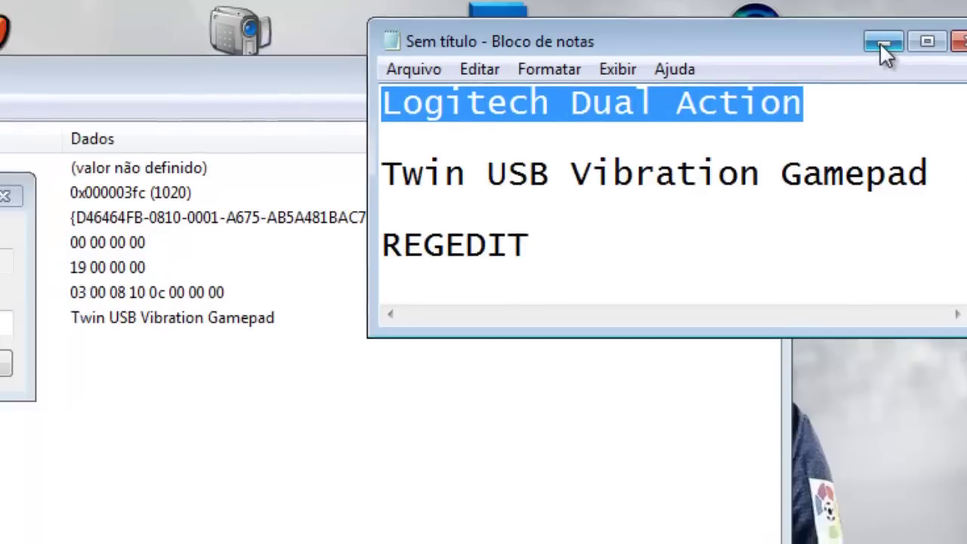
left_click(800, 50)
left_click_drag(284, 270, 34, 280)
key("ctrl+v")
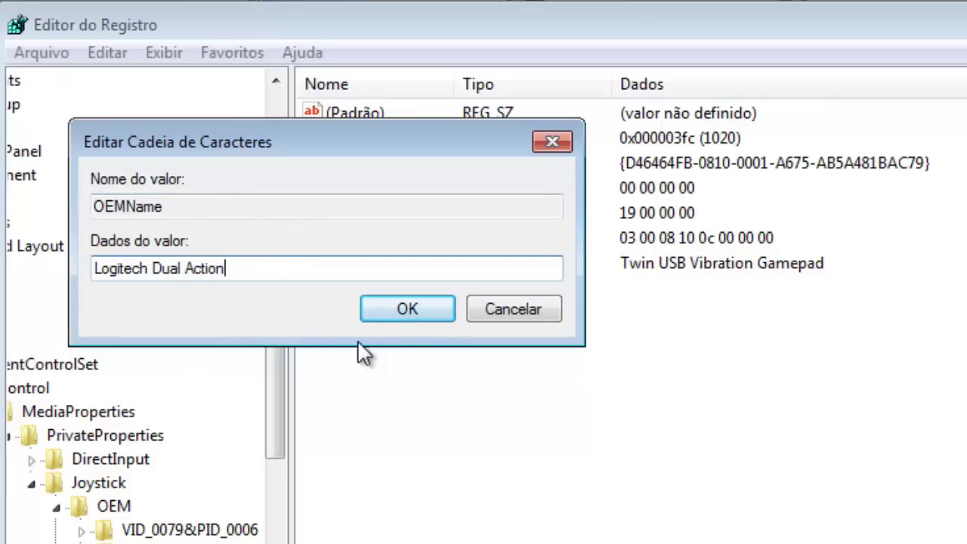
left_click(405, 309)
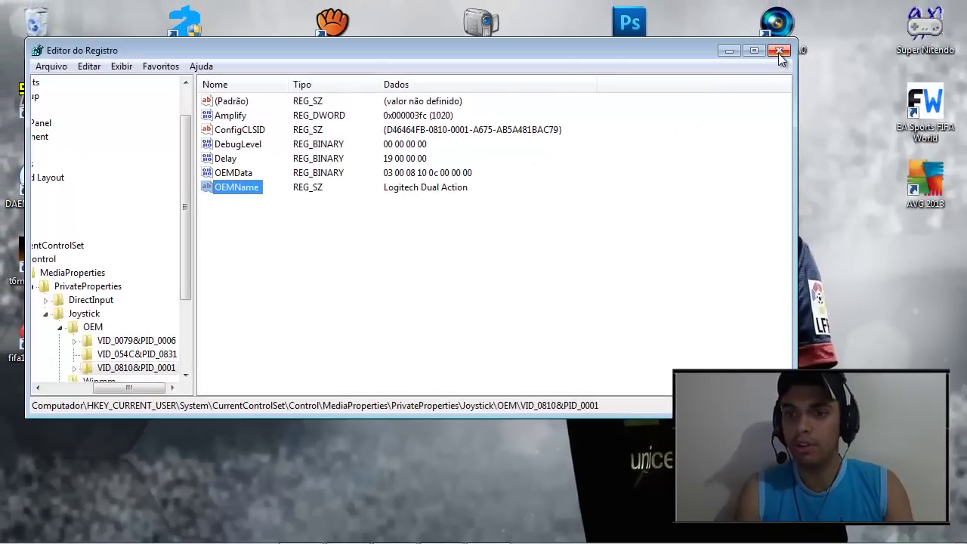
- Close the Registry Editor and the game controllers window, and reopen the USB game controller settings through a search for "games"
left_click(832, 48)
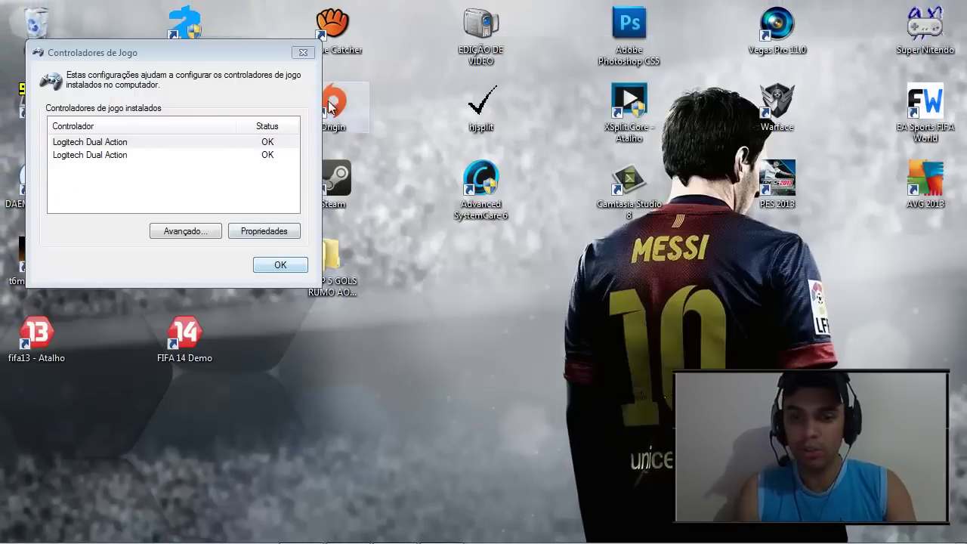
left_click(303, 52)
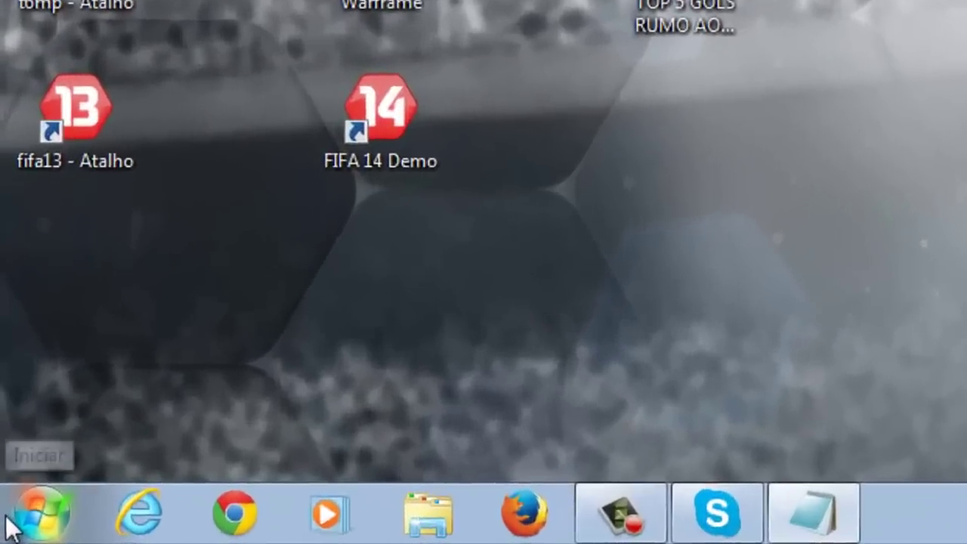
left_click(9, 520)
type("games")
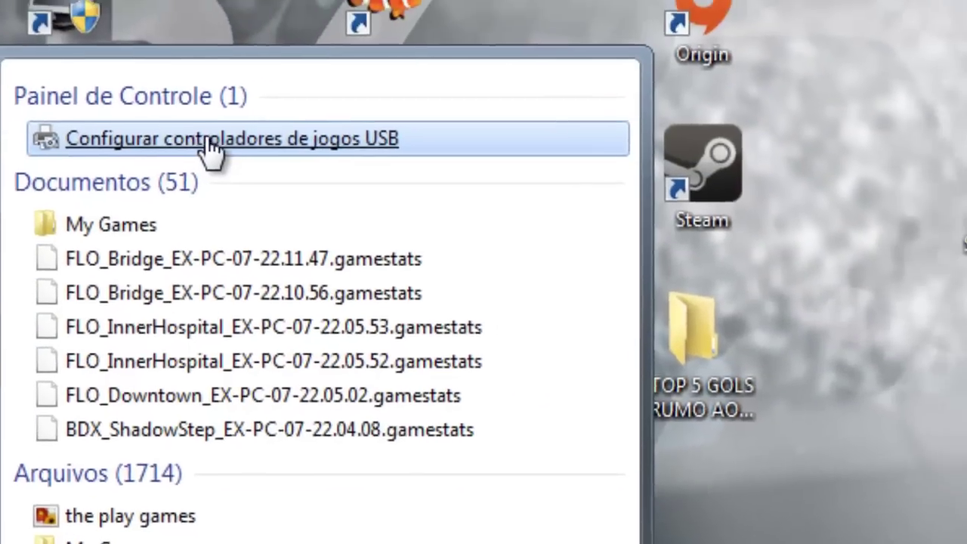
left_click(242, 114)
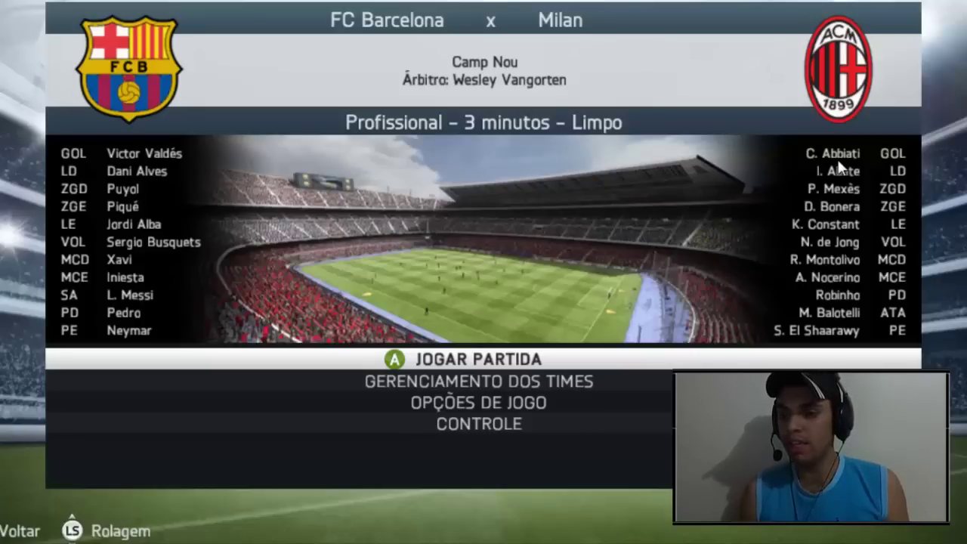
- Open the Controle settings from the FIFA 14 match menu and switch the controller configuration to Alternativo
key("Up")
key("Return")
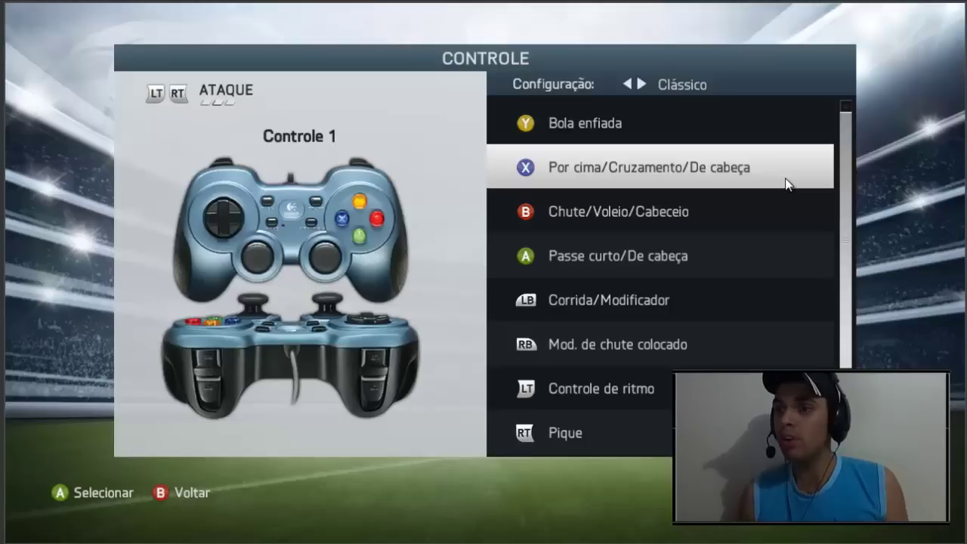
key("Right")
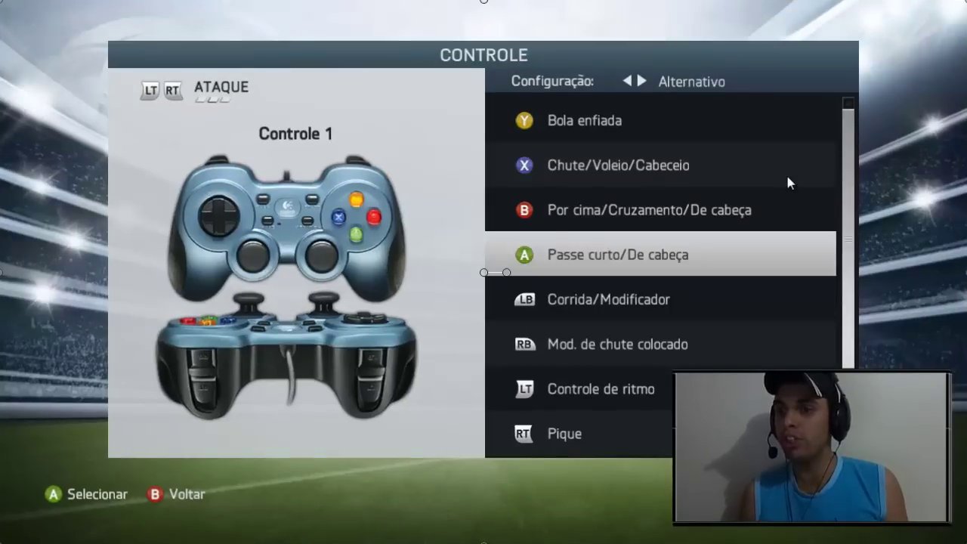